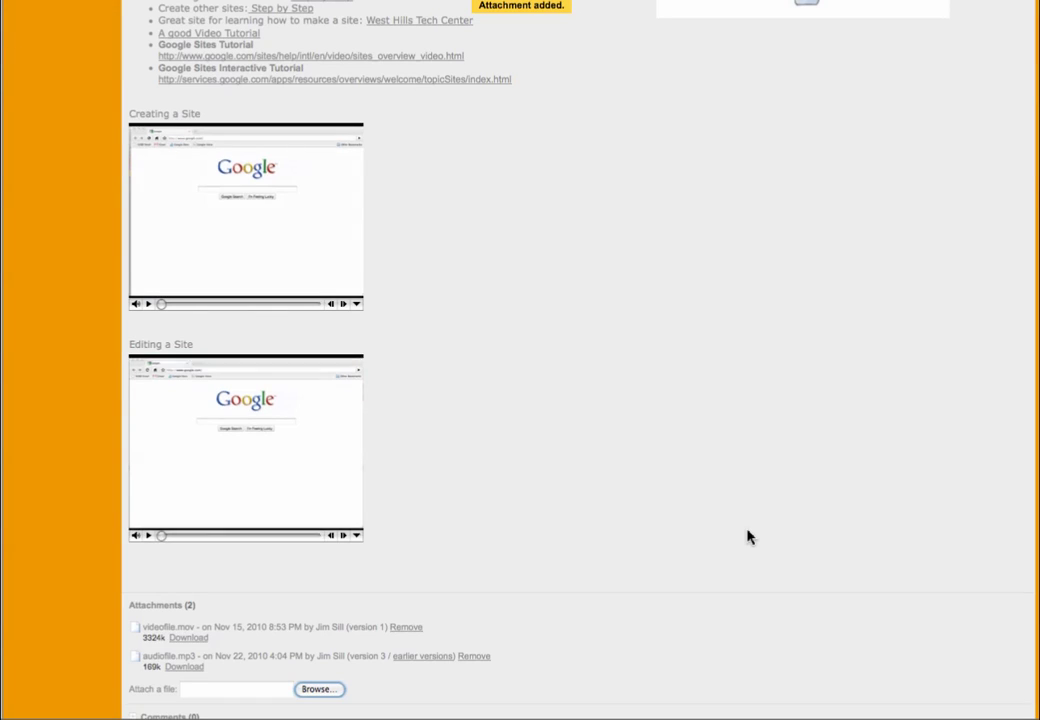
# Upload audiofile.mp3 from the Desktop as a new version of the page's audio attachment.
pyautogui.scroll(5, 748, 537)
pyautogui.scroll(10, 748, 537)
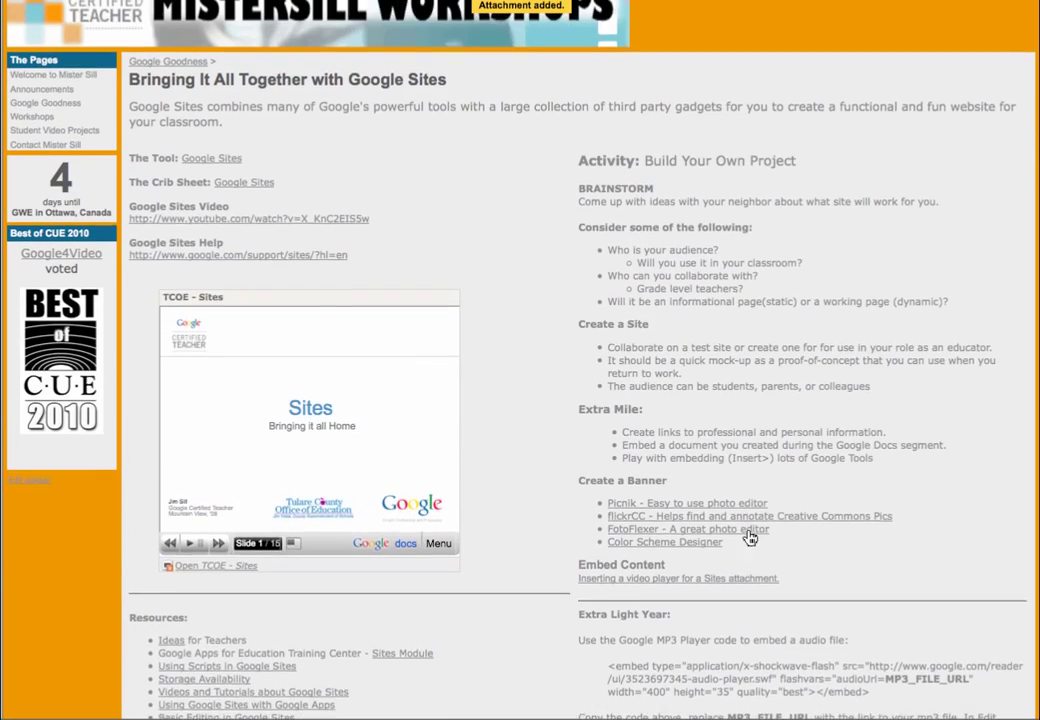
pyautogui.scroll(-10, 756, 485)
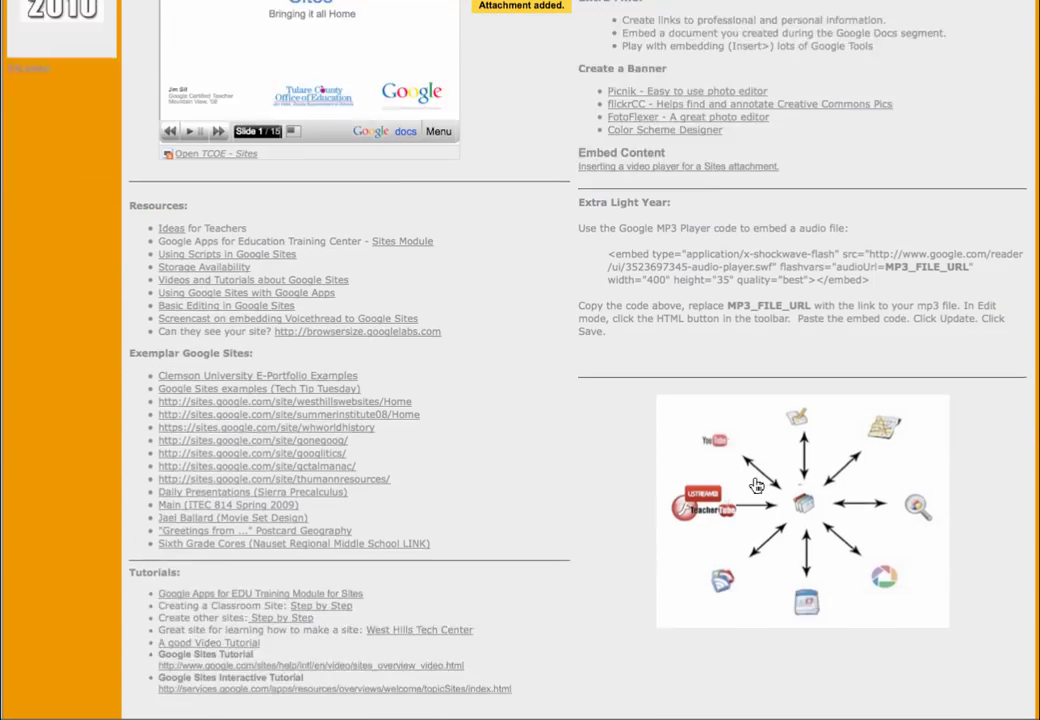
pyautogui.scroll(-4, 754, 485)
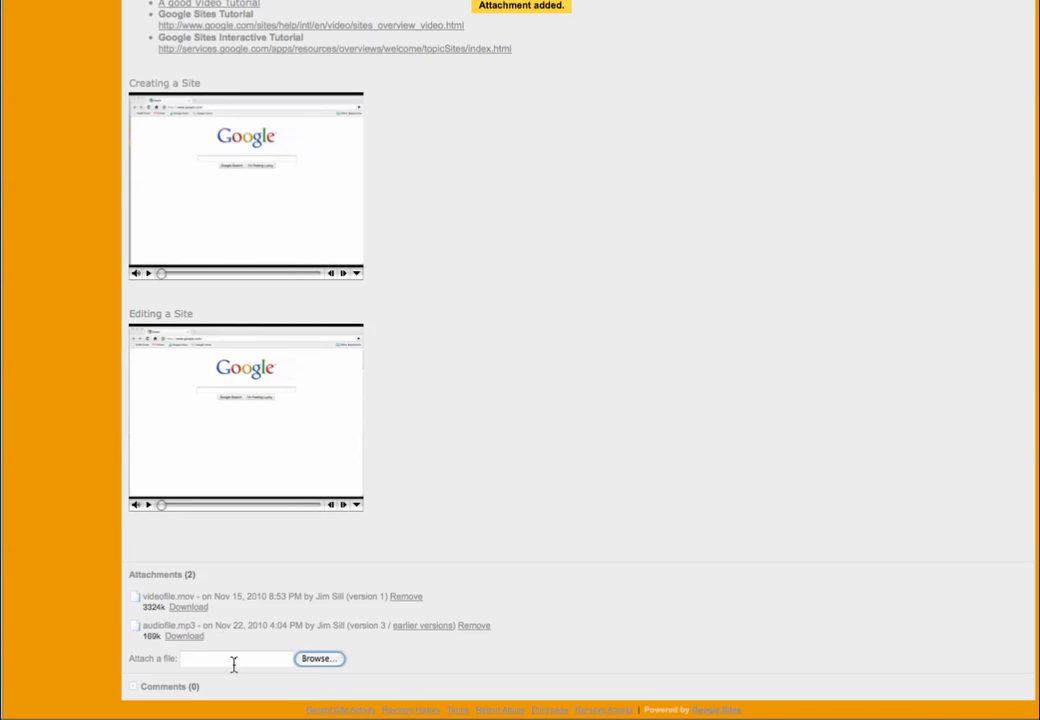
pyautogui.click(317, 662)
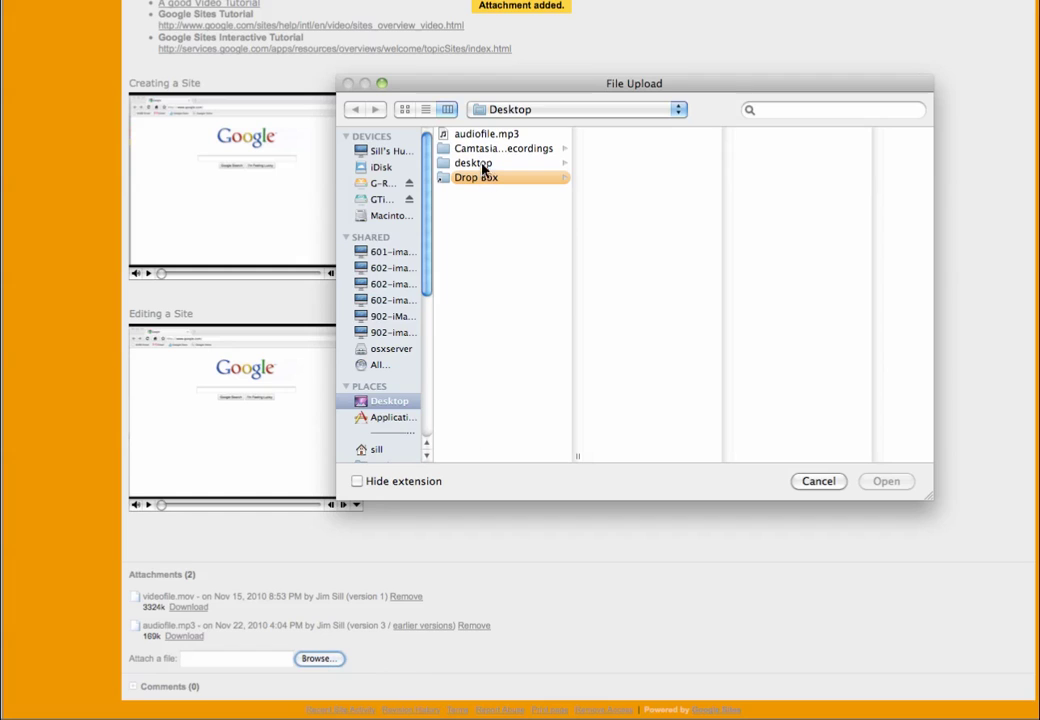
pyautogui.click(481, 136)
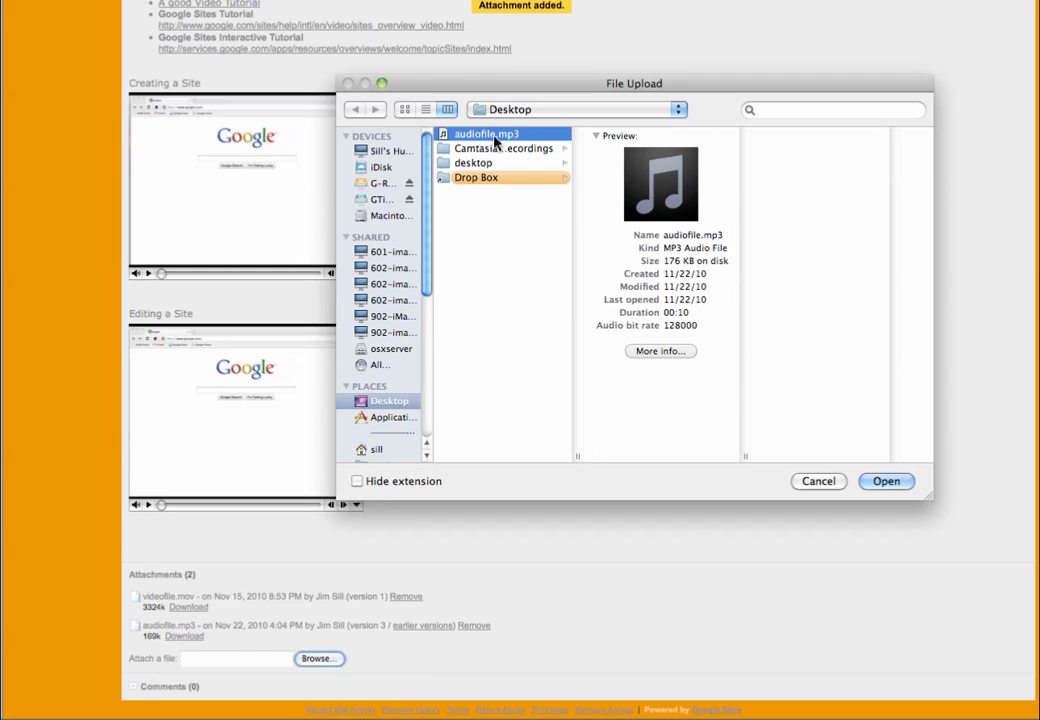
pyautogui.click(885, 482)
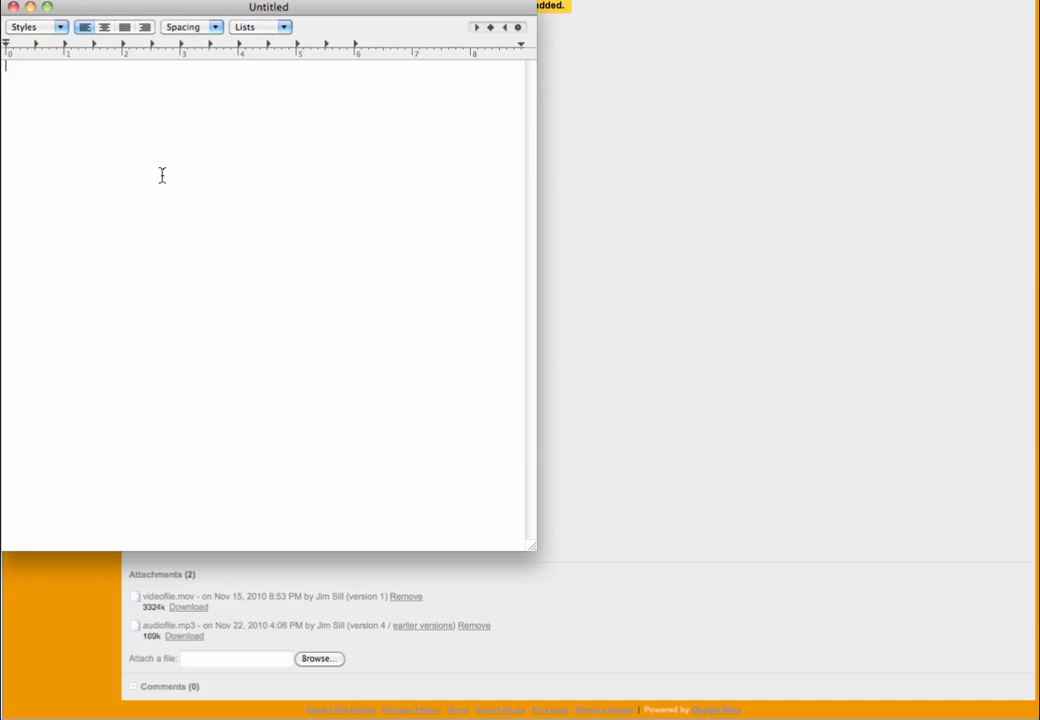
# Paste the audiofile.mp3 download link into the blank TextEdit note and enlarge its text.
pyautogui.moveTo(167, 9); pyautogui.dragTo(293, 32)
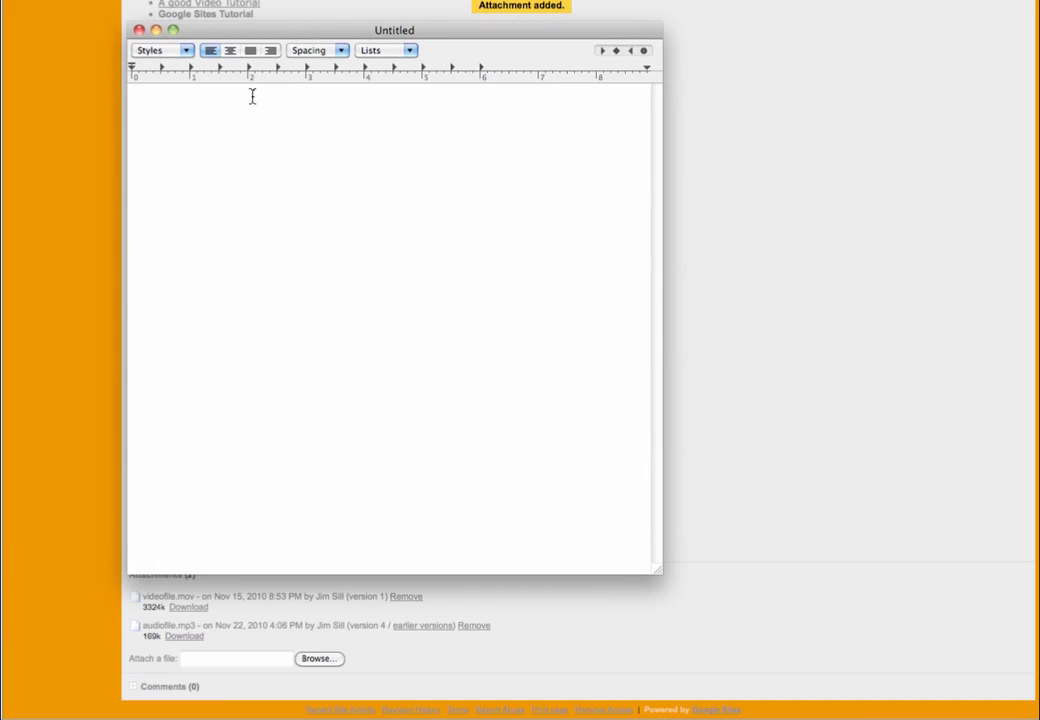
pyautogui.rightClick(191, 122)
pyautogui.click(228, 160)
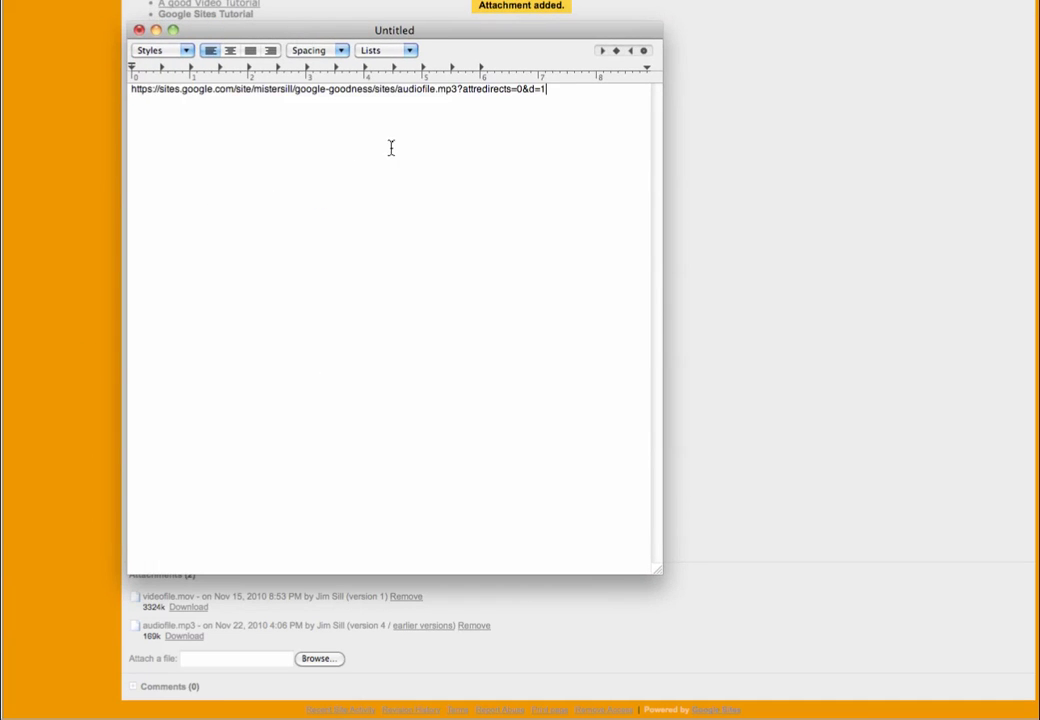
pyautogui.tripleClick(321, 94)
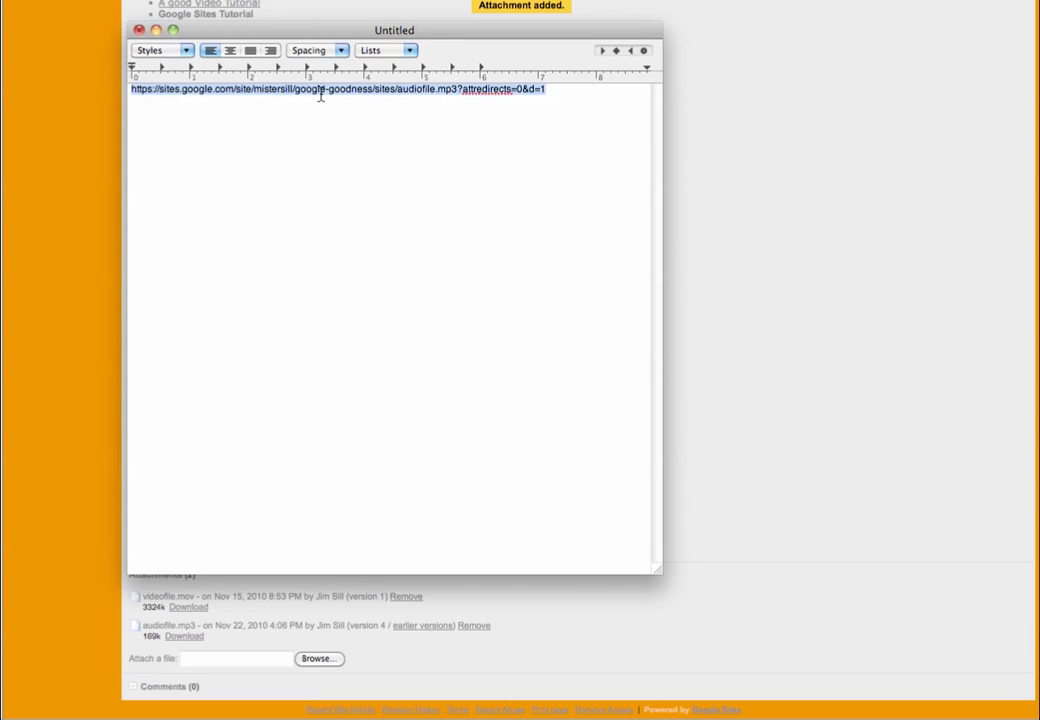
pyautogui.press('super+plus')
pyautogui.press('super+plus')
pyautogui.press('super+plus')
pyautogui.press('super+plus')
pyautogui.press('super+plus')
pyautogui.press('super+plus')
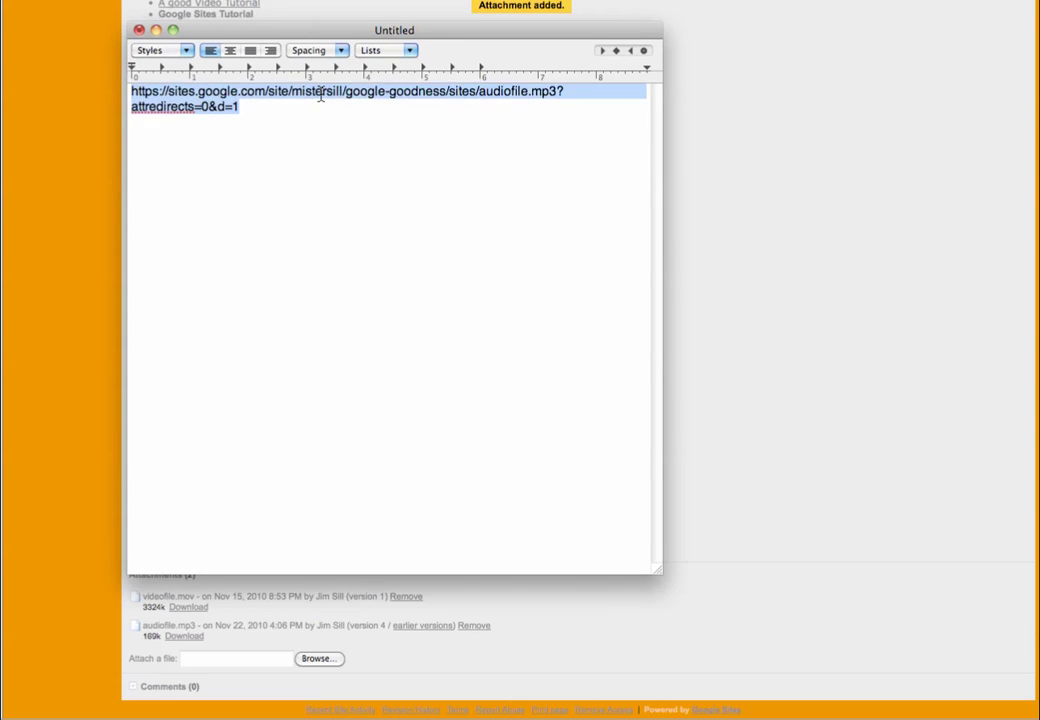
# Delete '?attredirects=0&d=1' so the link ends at audiofile.mp3, then select it all.
pyautogui.click(414, 122)
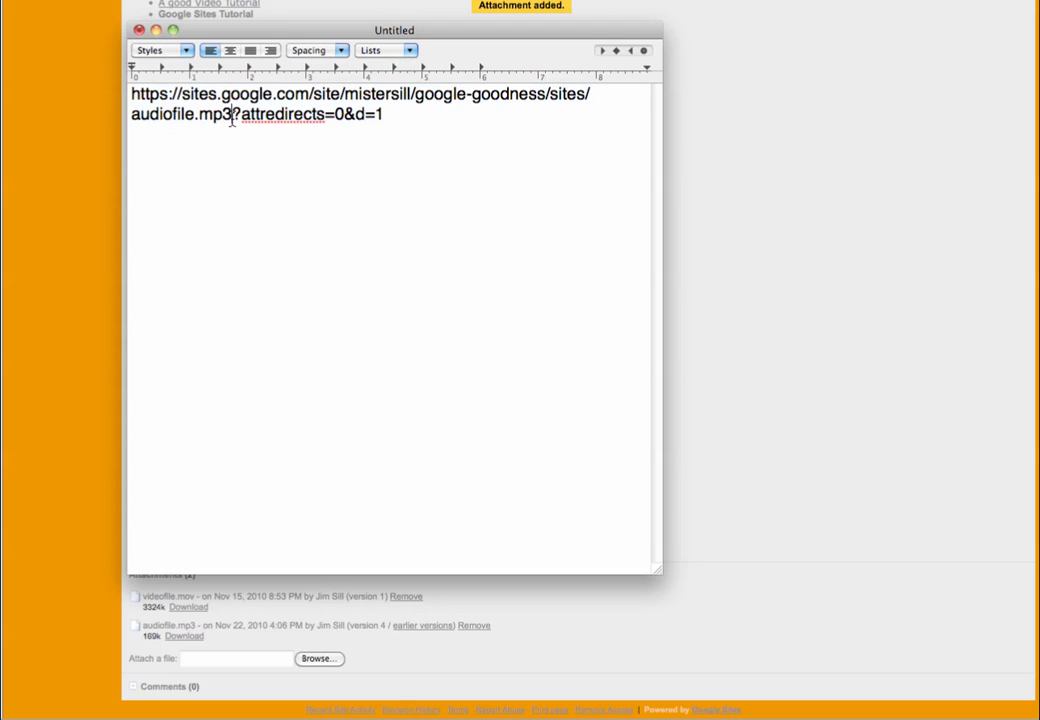
pyautogui.moveTo(233, 116); pyautogui.dragTo(431, 121)
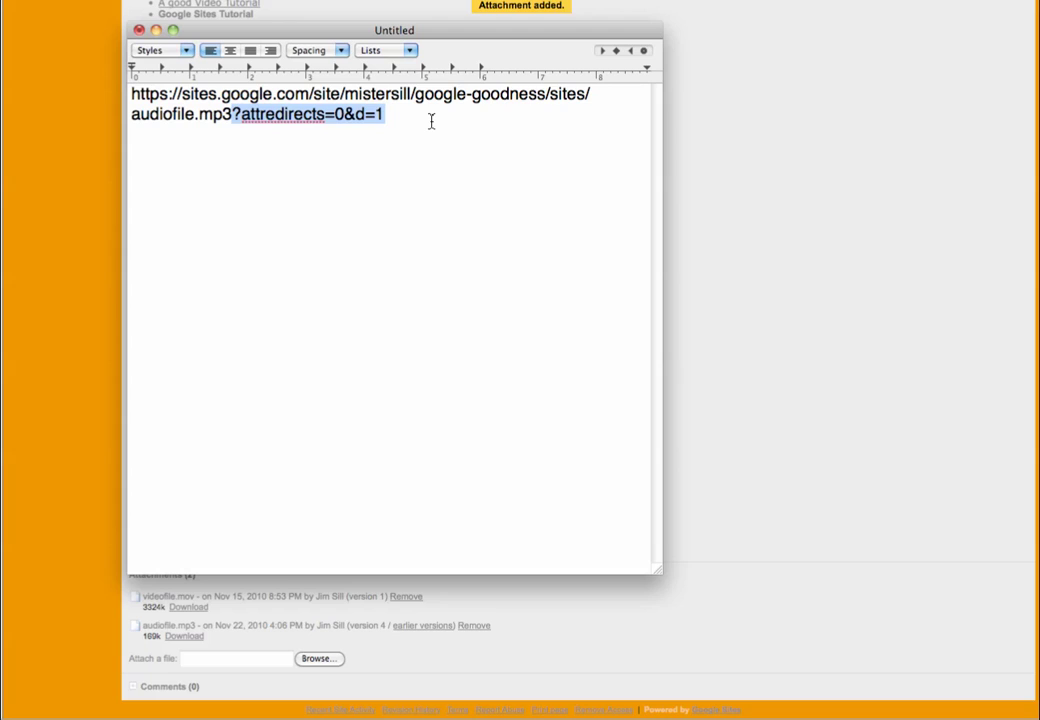
pyautogui.press('BackSpace')
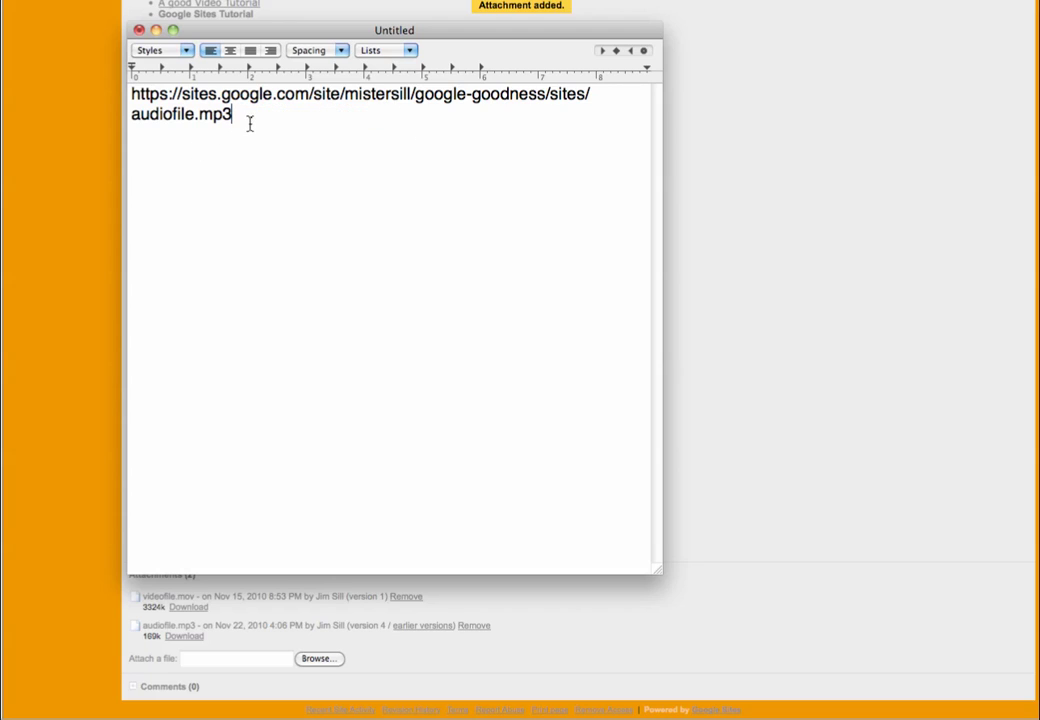
pyautogui.press('super+a')
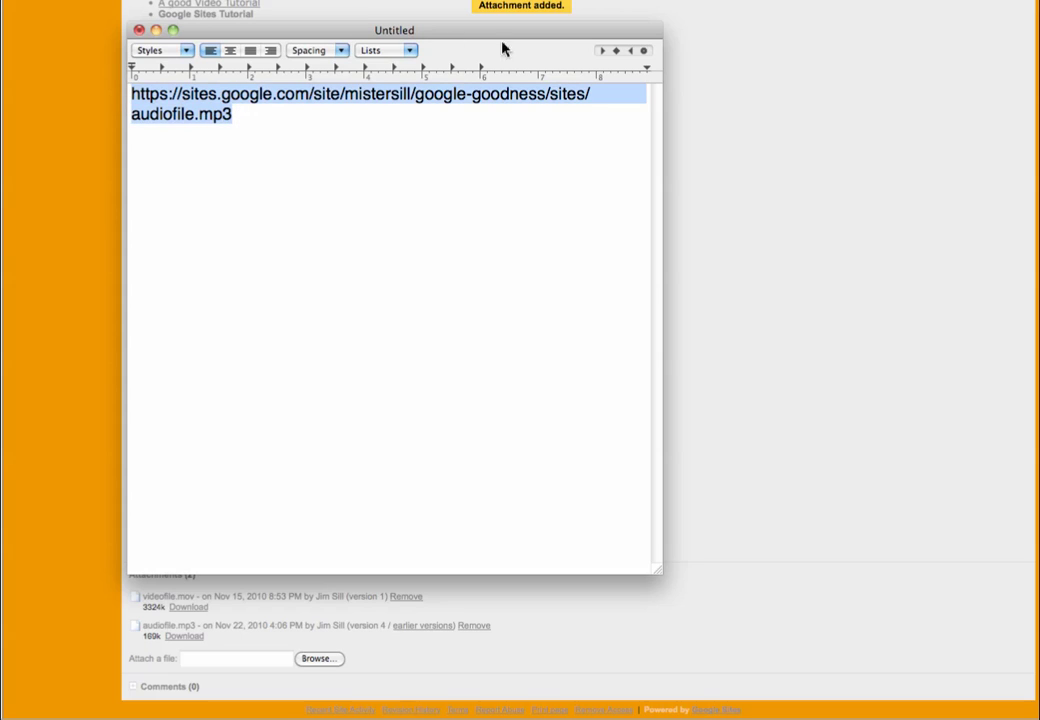
# Copy the Google MP3 Player embed code shown under Extra Light Year on the Sites page.
pyautogui.click(735, 207)
pyautogui.scroll(5, 757, 234)
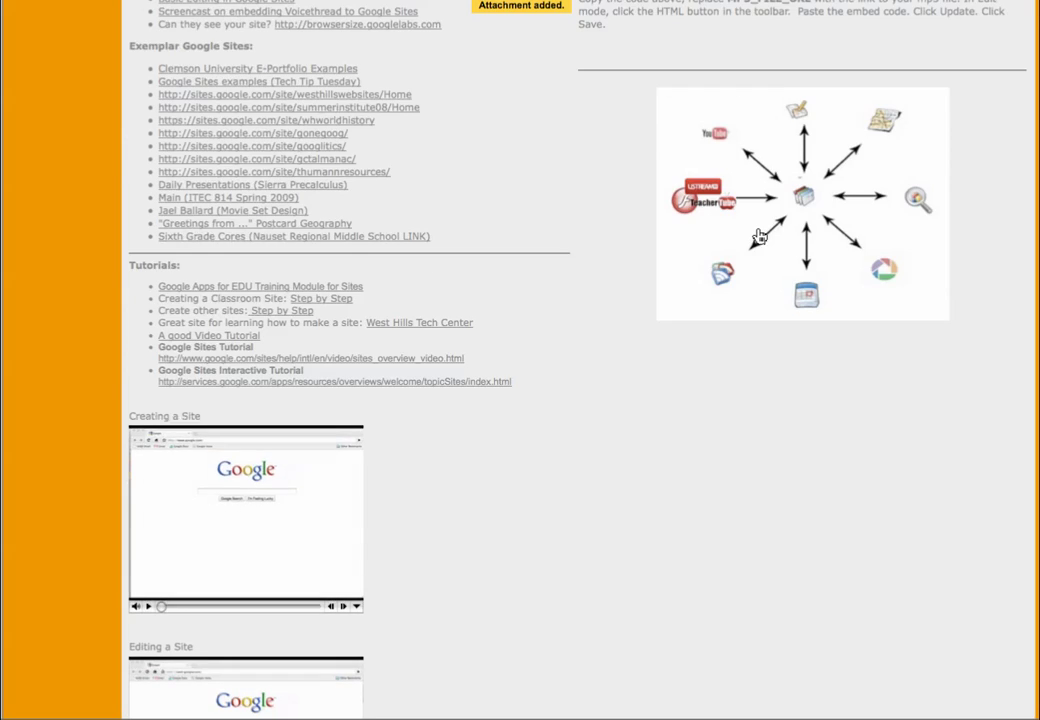
pyautogui.scroll(3, 760, 236)
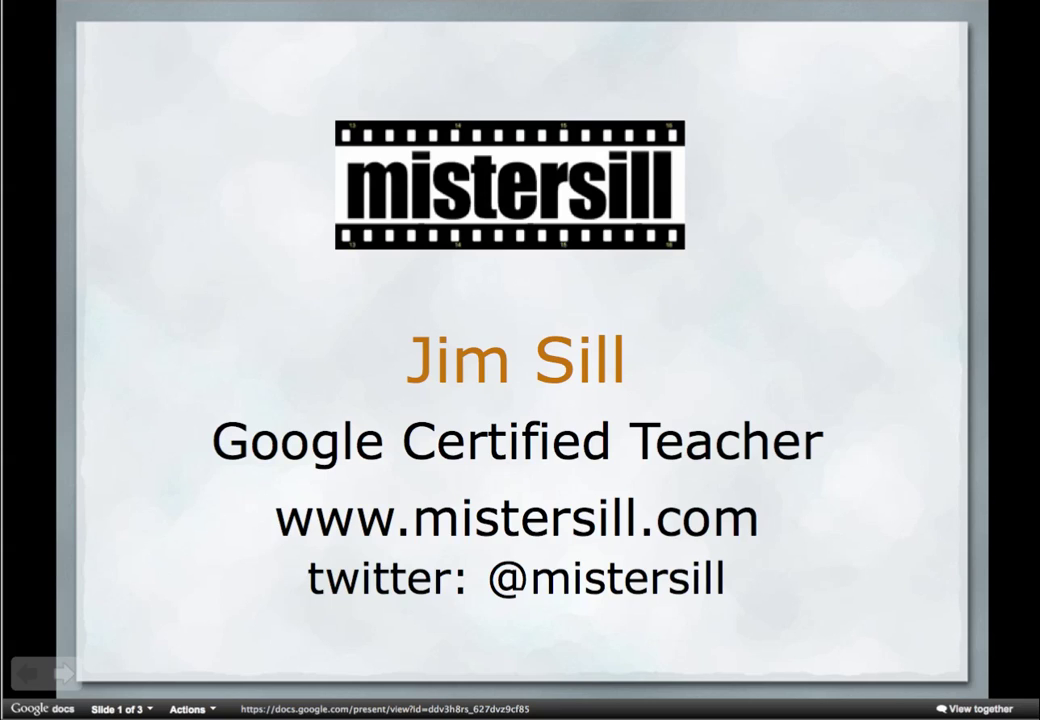
pyautogui.press('Right')
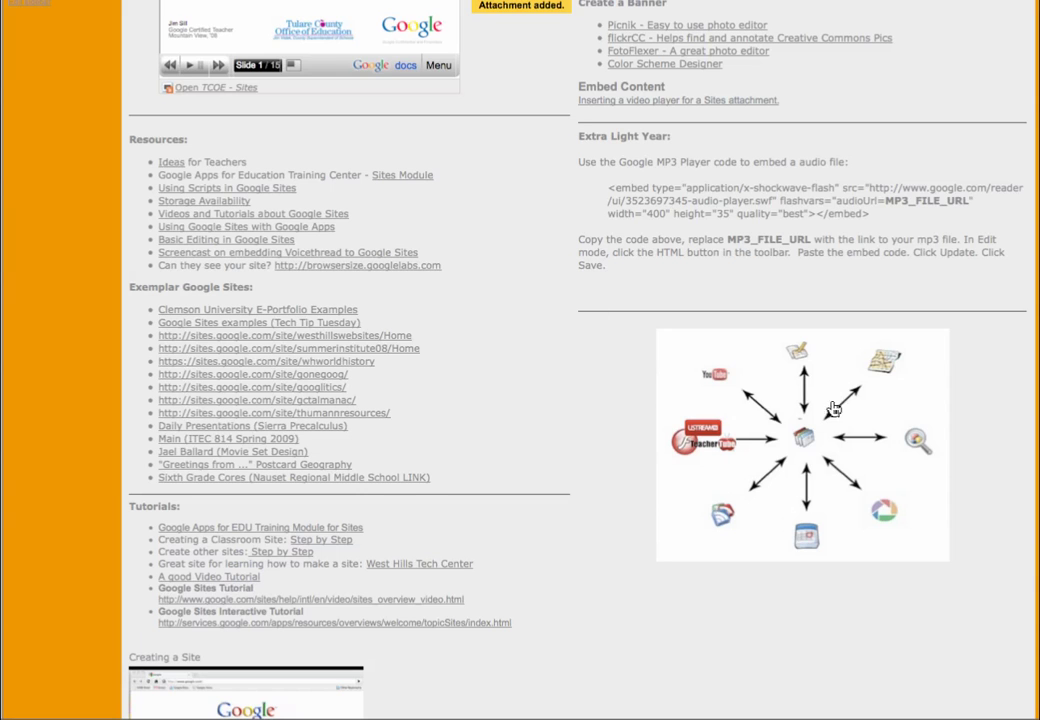
pyautogui.scroll(2, 766, 260)
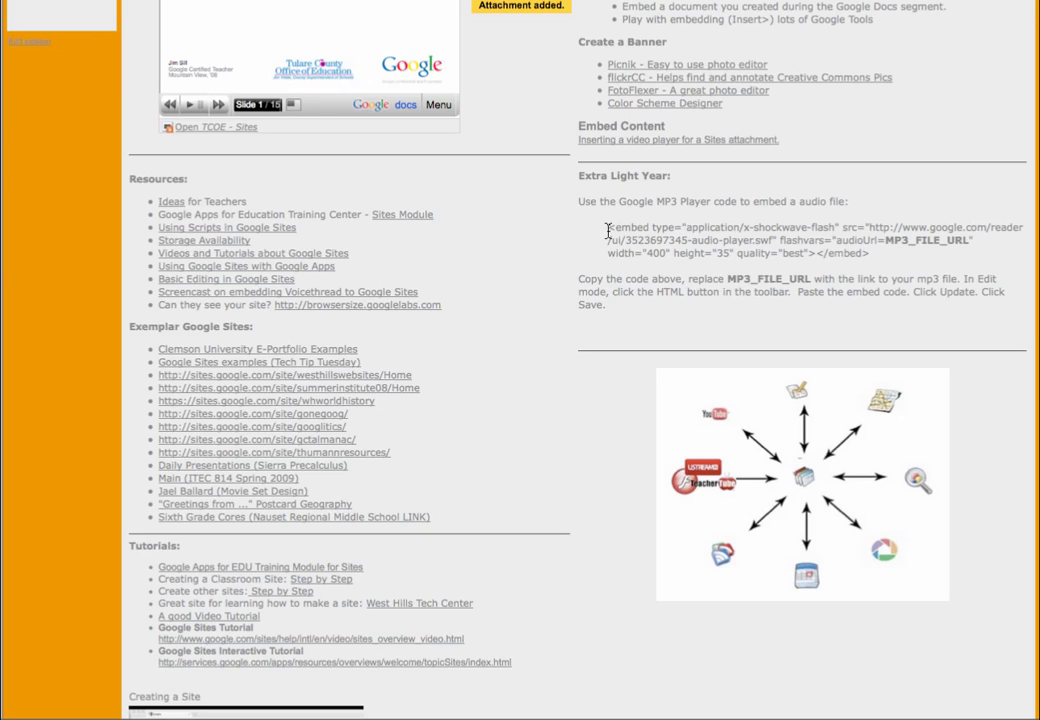
pyautogui.moveTo(608, 228); pyautogui.dragTo(870, 264)
pyautogui.press('super+c')
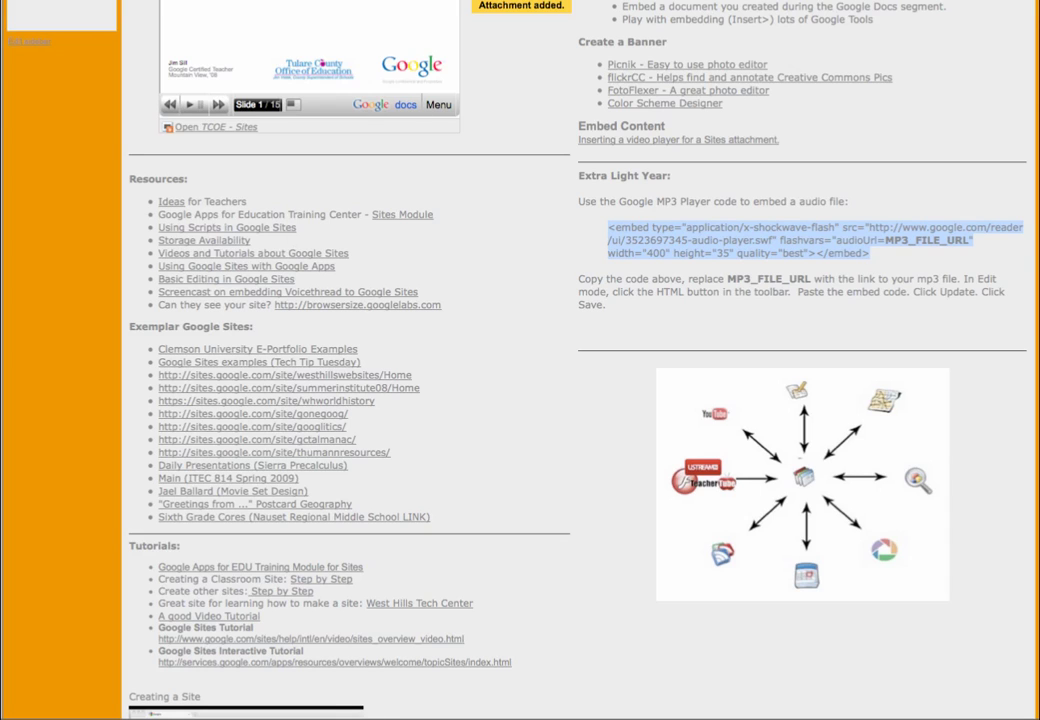
pyautogui.press('super+Tab')
# Paste the MP3 player embed code below the link in the note and enlarge it.
pyautogui.click(246, 128)
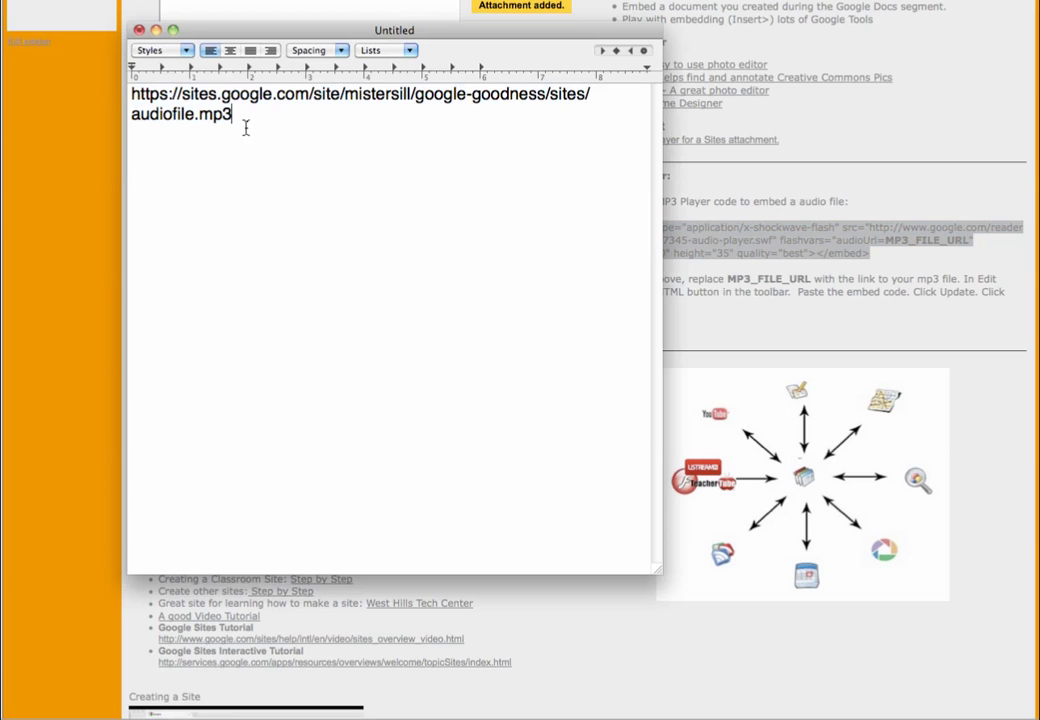
pyautogui.press('super+v')
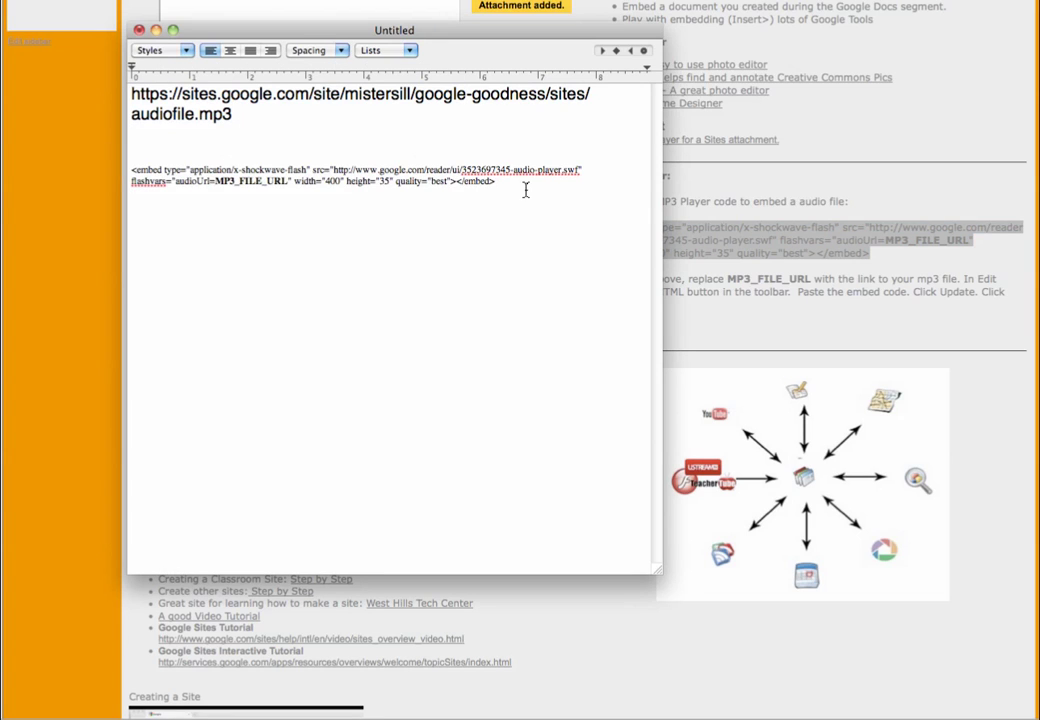
pyautogui.moveTo(525, 188); pyautogui.dragTo(150, 160)
pyautogui.press('super+plus')
pyautogui.press('super+plus')
pyautogui.press('super+plus')
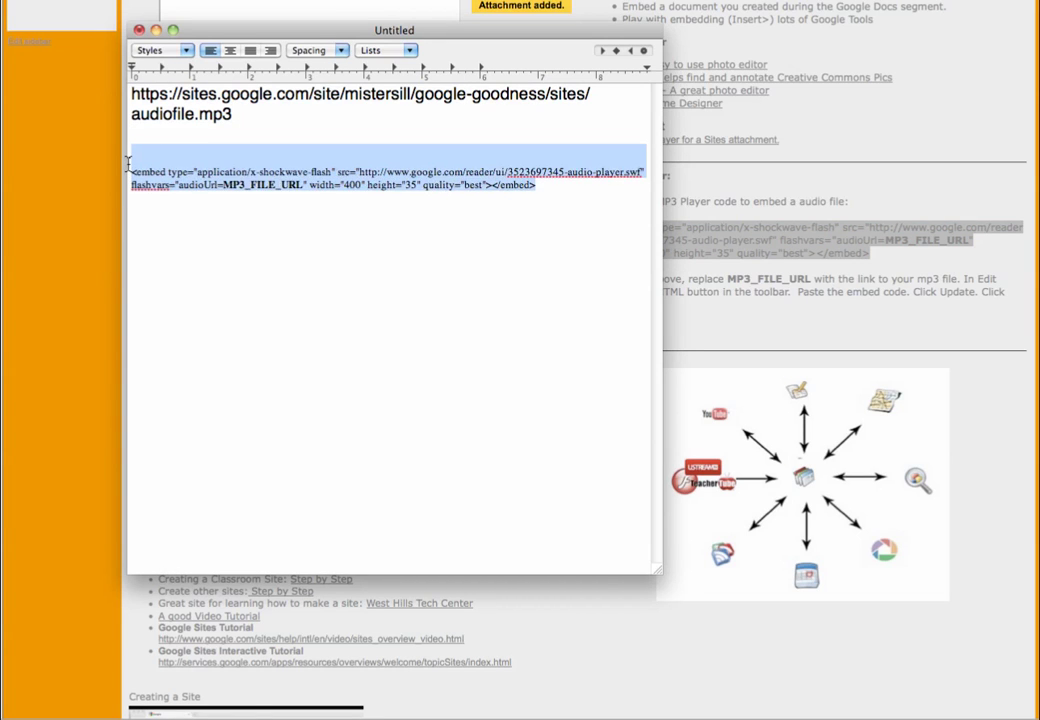
pyautogui.press('super+plus')
pyautogui.press('super+plus')
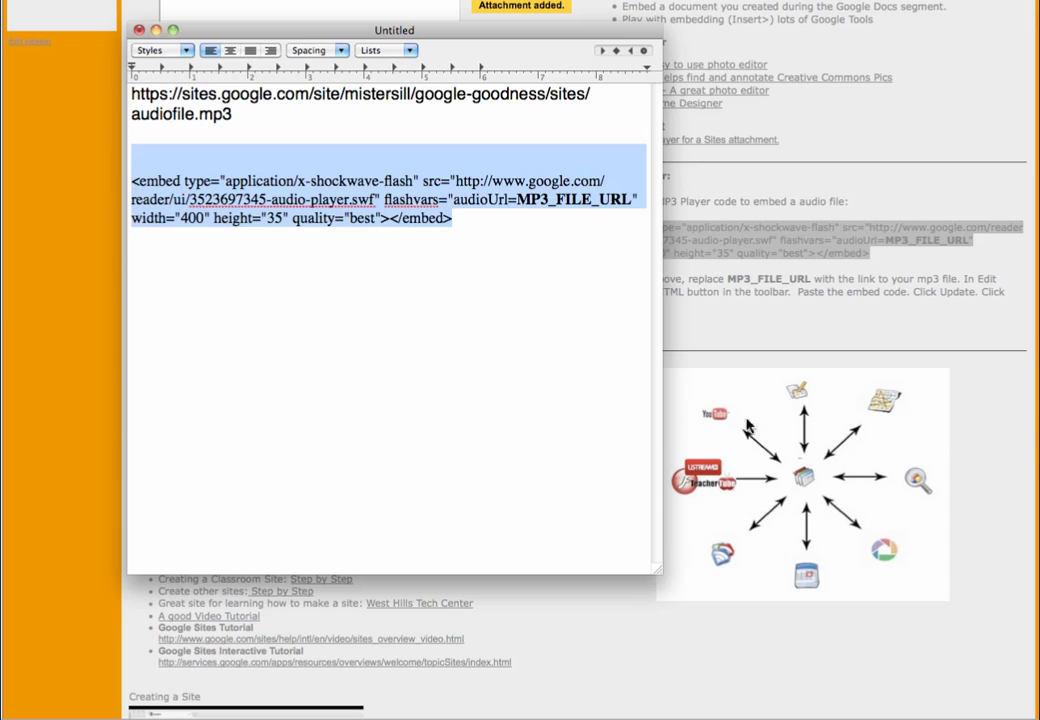
pyautogui.click(546, 273)
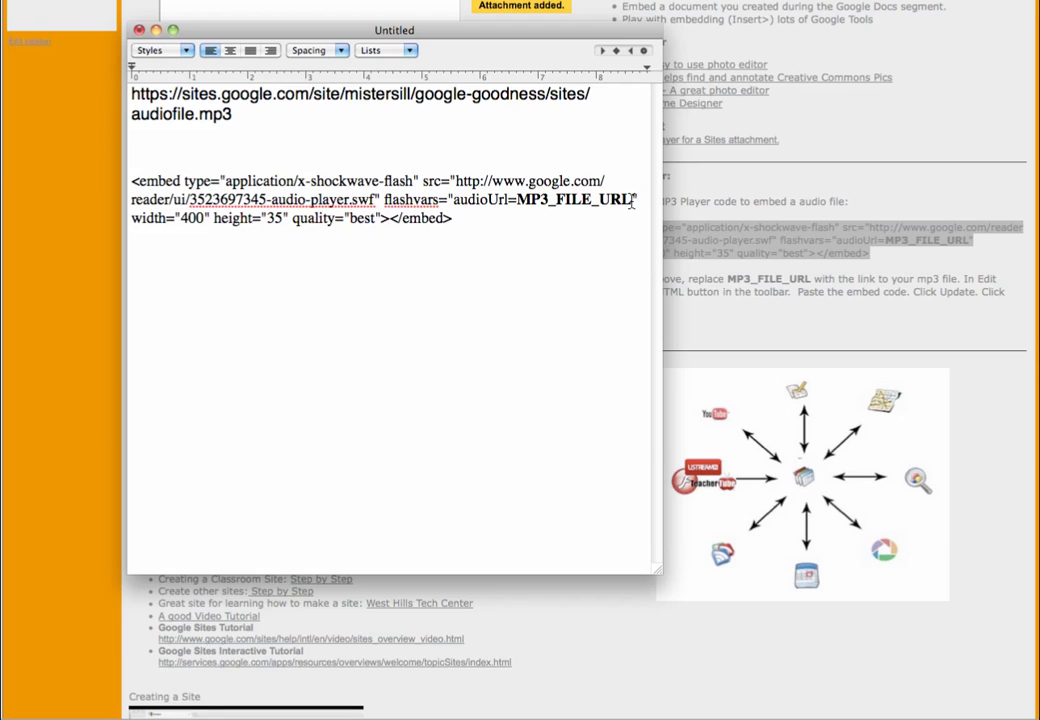
# Replace MP3_FILE_URL in the embed code with the audiofile.mp3 link and select the updated code.
pyautogui.moveTo(349, 117); pyautogui.dragTo(105, 97)
pyautogui.press('cmd+c')
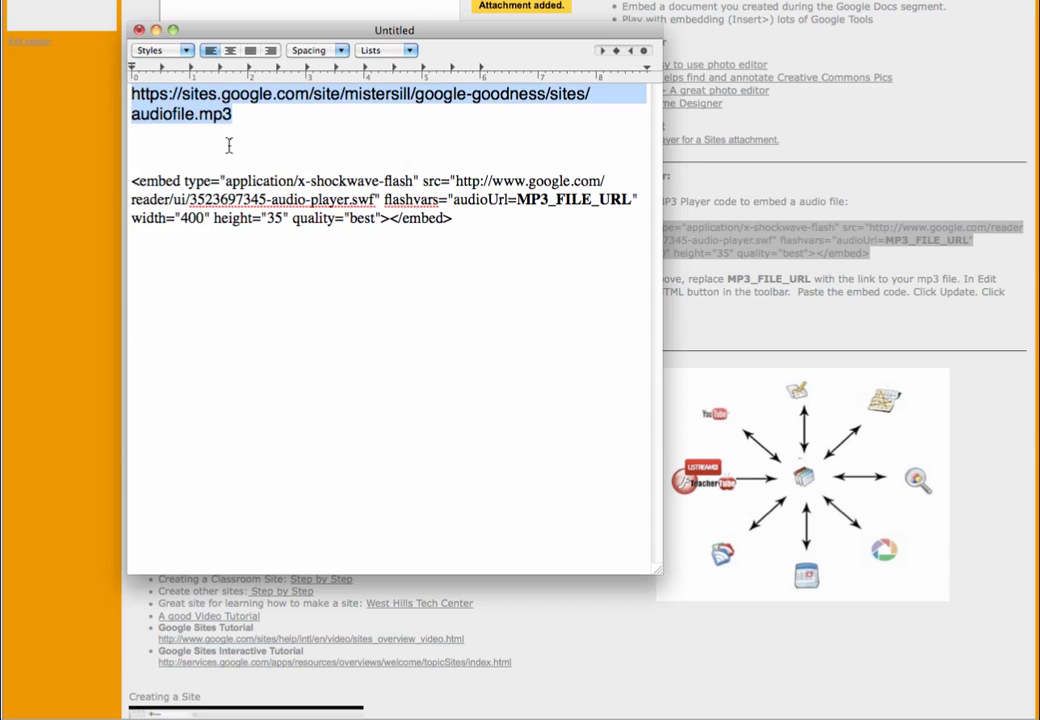
pyautogui.moveTo(518, 200); pyautogui.dragTo(624, 201)
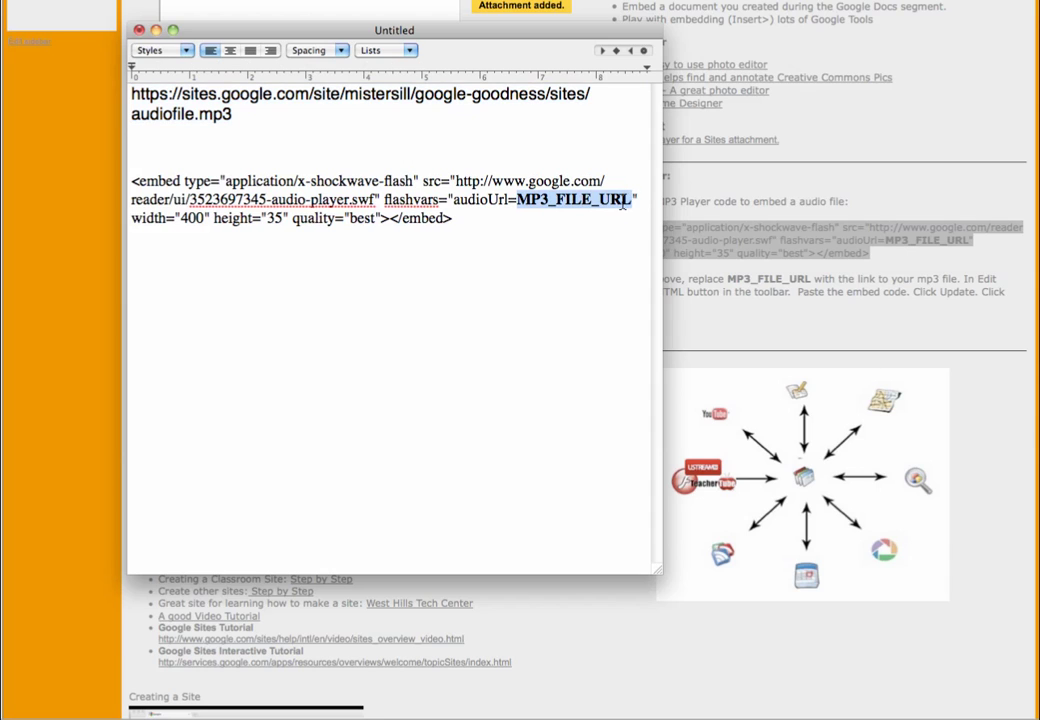
pyautogui.press('cmd+v')
pyautogui.moveTo(504, 258); pyautogui.dragTo(88, 181)
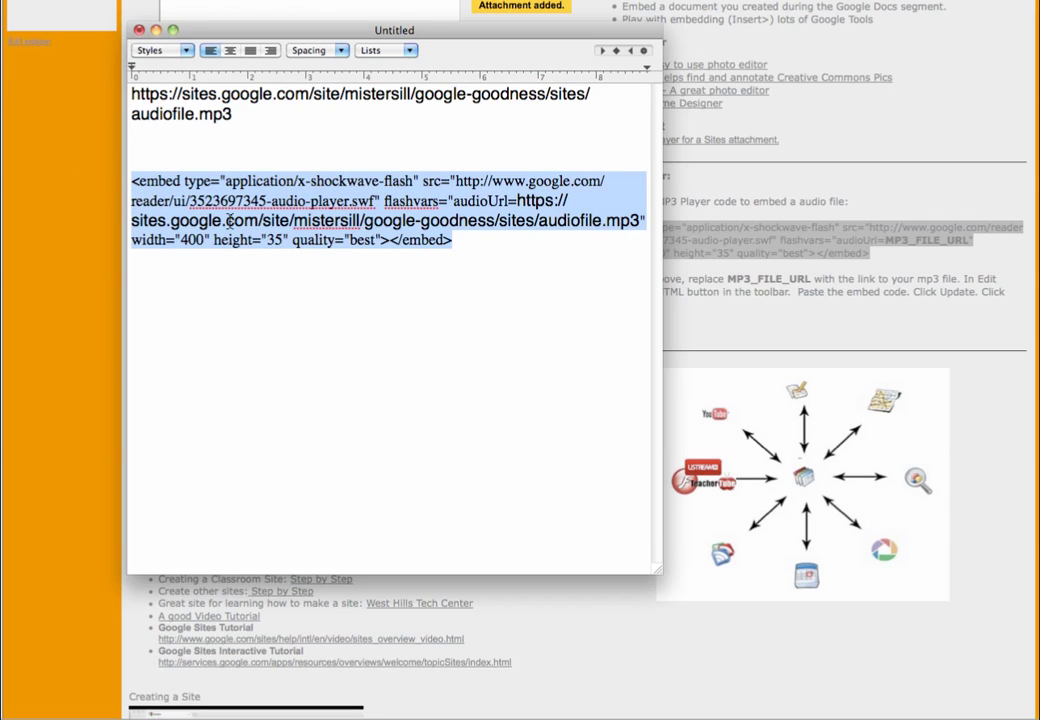
pyautogui.click(733, 208)
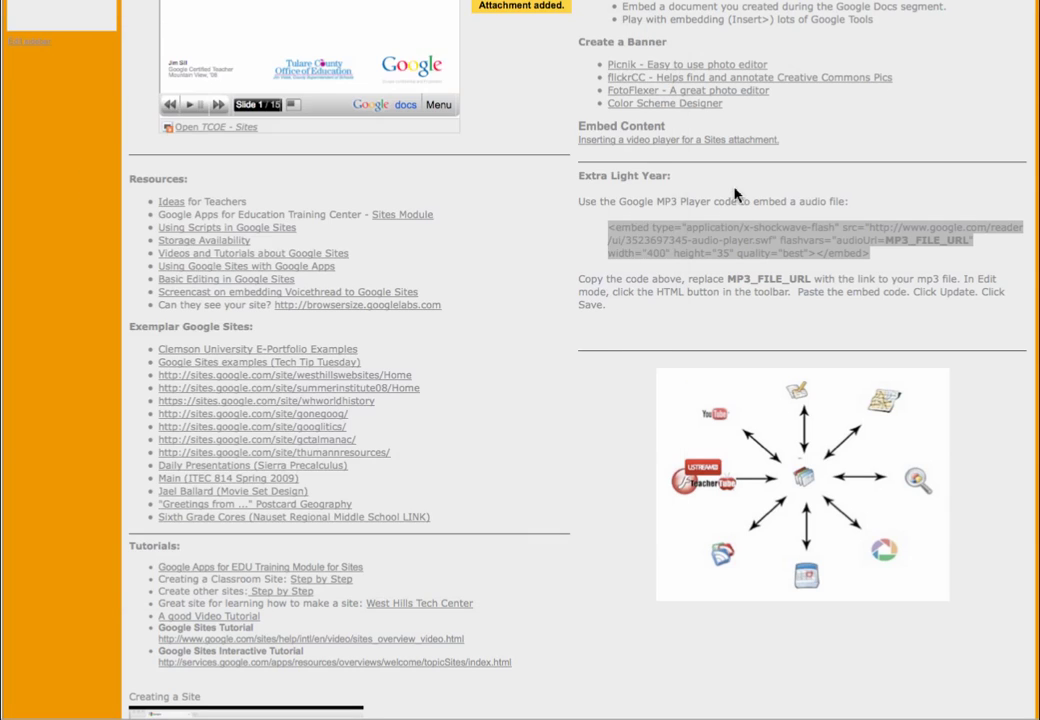
# Edit the page, place the cursor below the Extra Light Year instructions, and open its HTML.
pyautogui.scroll(10, 710, 335)
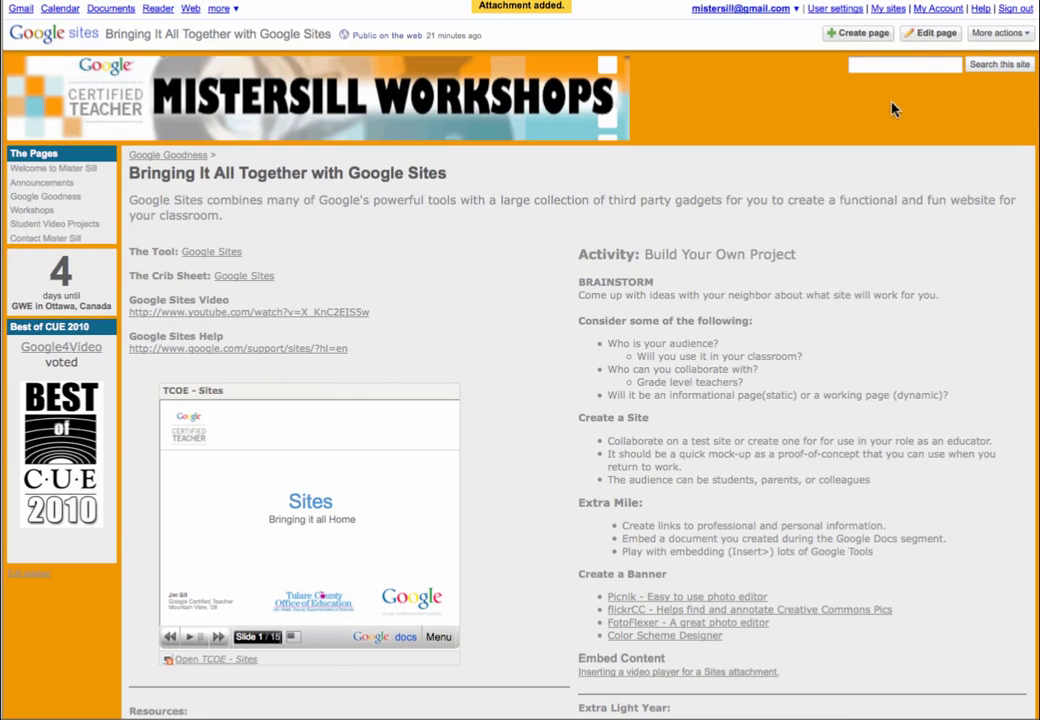
pyautogui.click(933, 33)
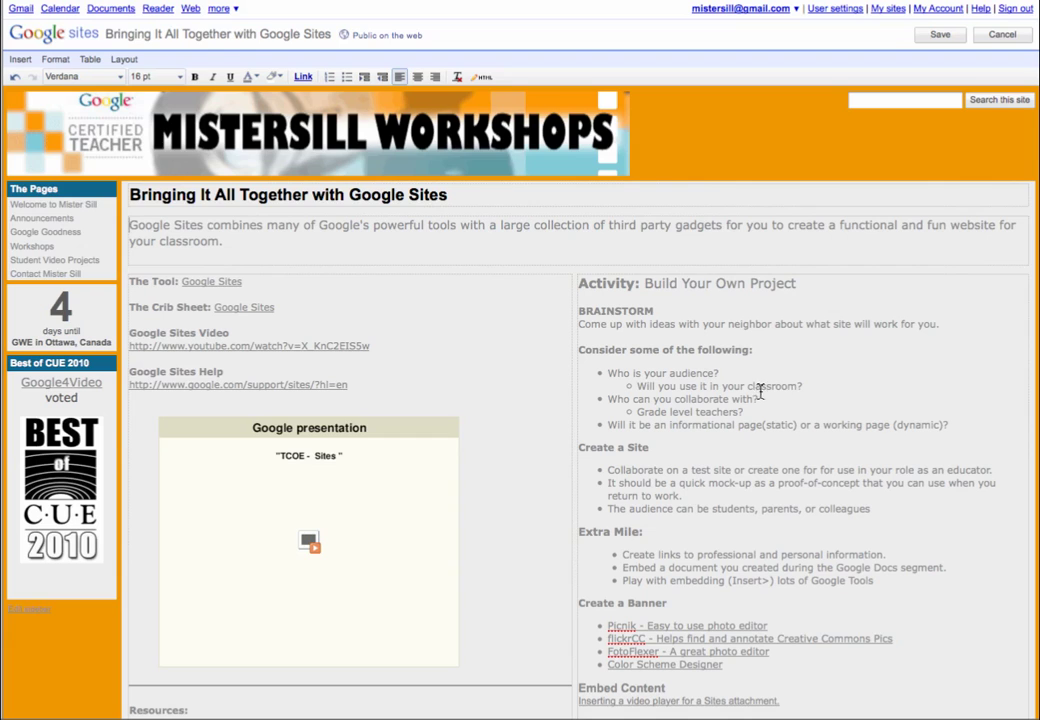
pyautogui.scroll(-5, 840, 396)
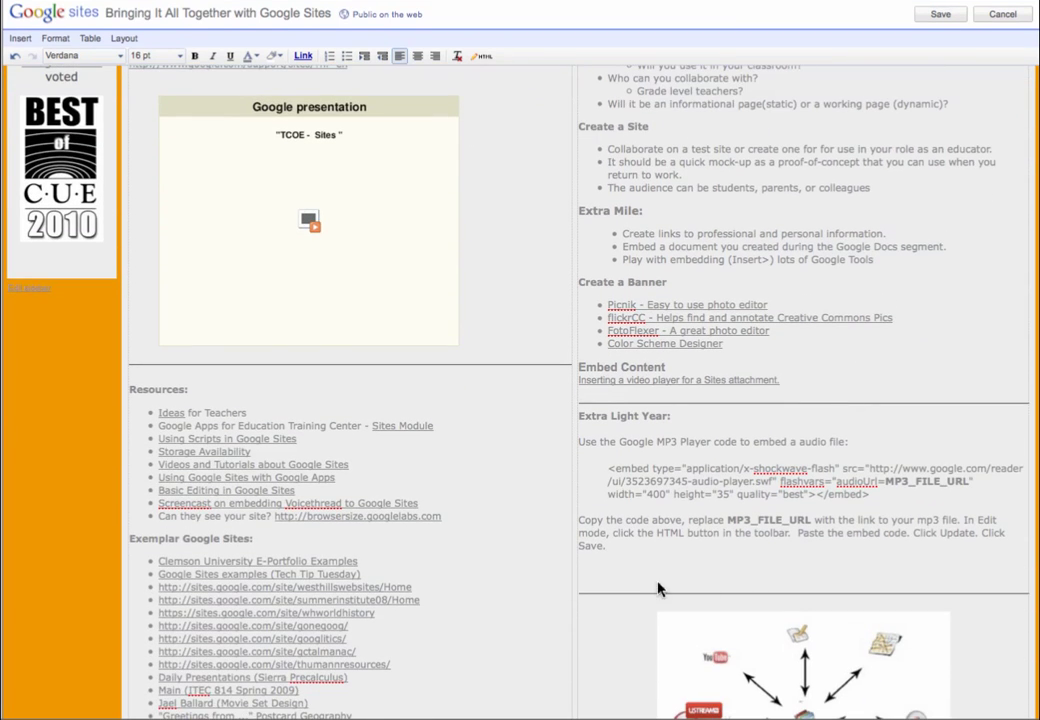
pyautogui.click(659, 588)
pyautogui.scroll(6, 668, 580)
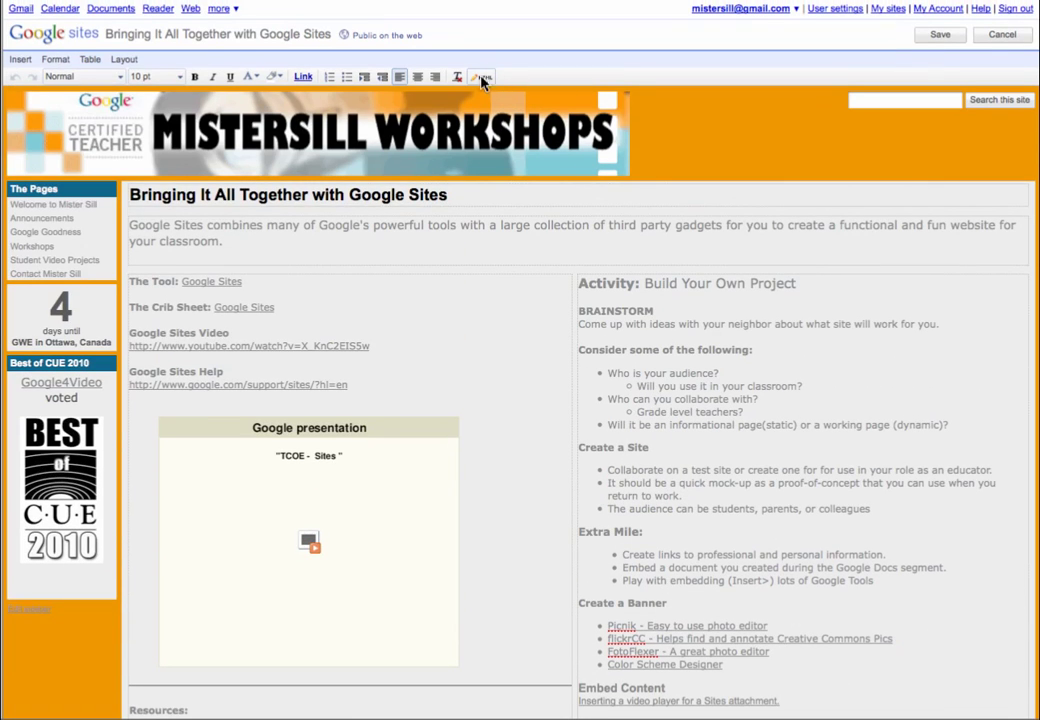
pyautogui.click(485, 80)
# Paste the updated audiofile.mp3 embed code on a new line after the instructions' line breaks.
pyautogui.click(483, 80)
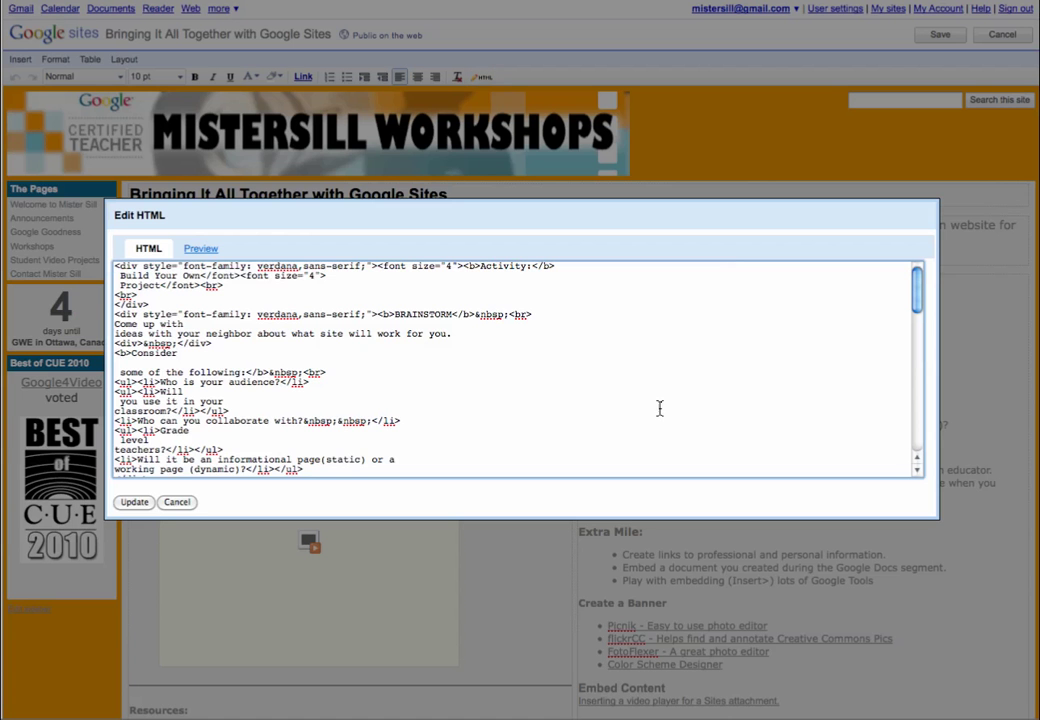
pyautogui.scroll(-5, 469, 381)
pyautogui.scroll(-10, 469, 381)
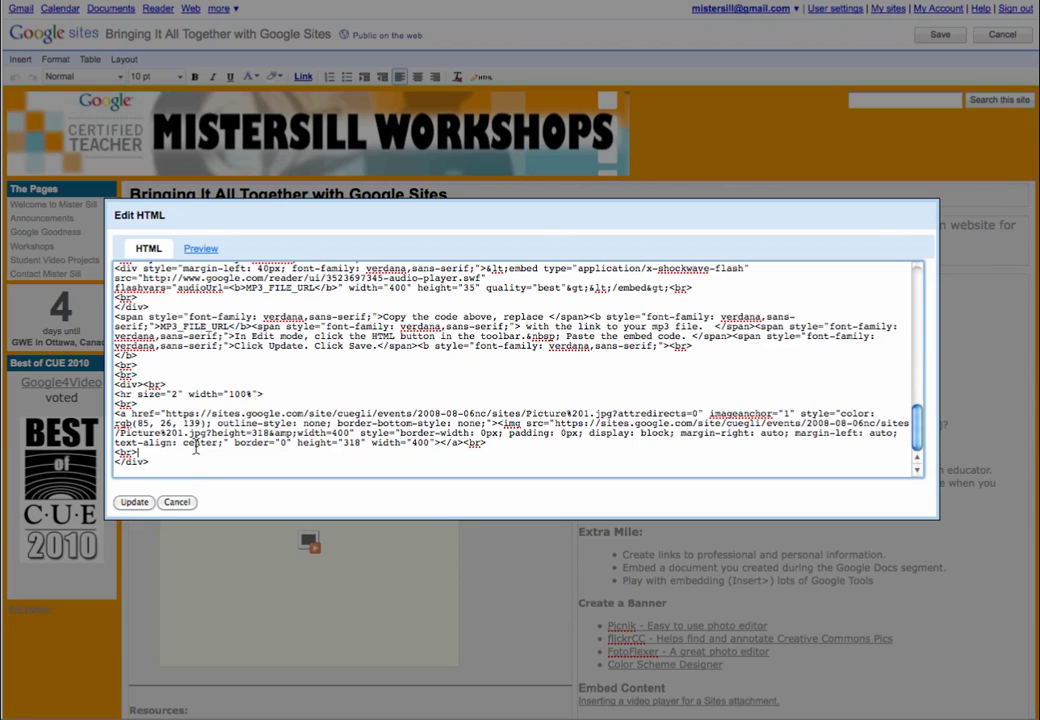
pyautogui.scroll(1, 160, 370)
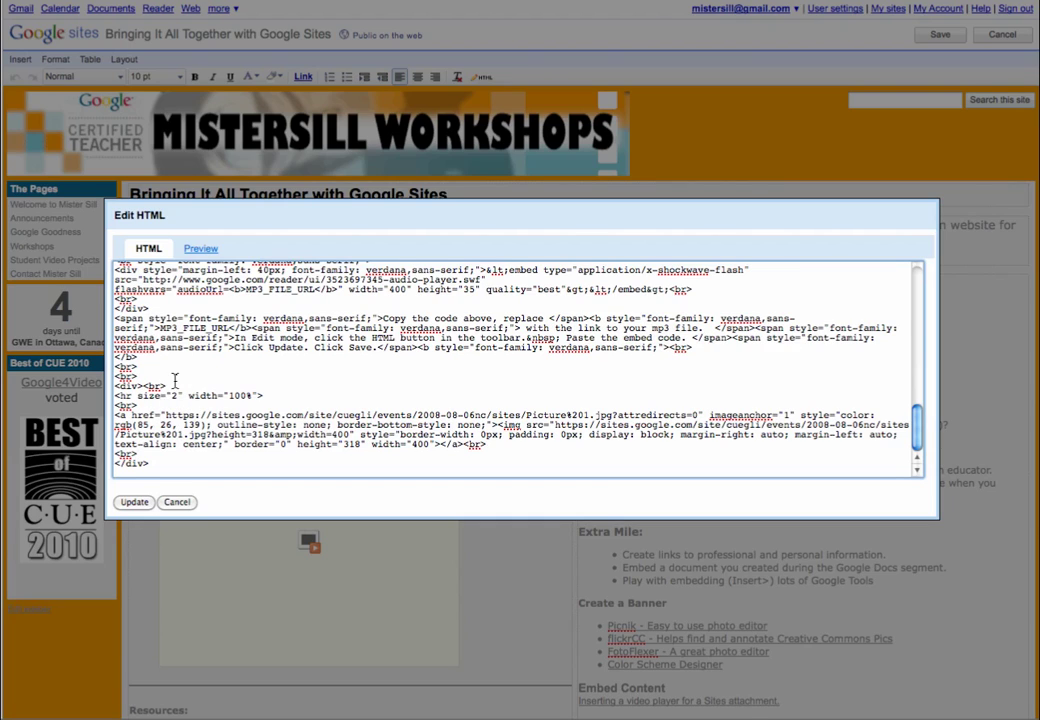
pyautogui.click(174, 376)
pyautogui.press('Return')
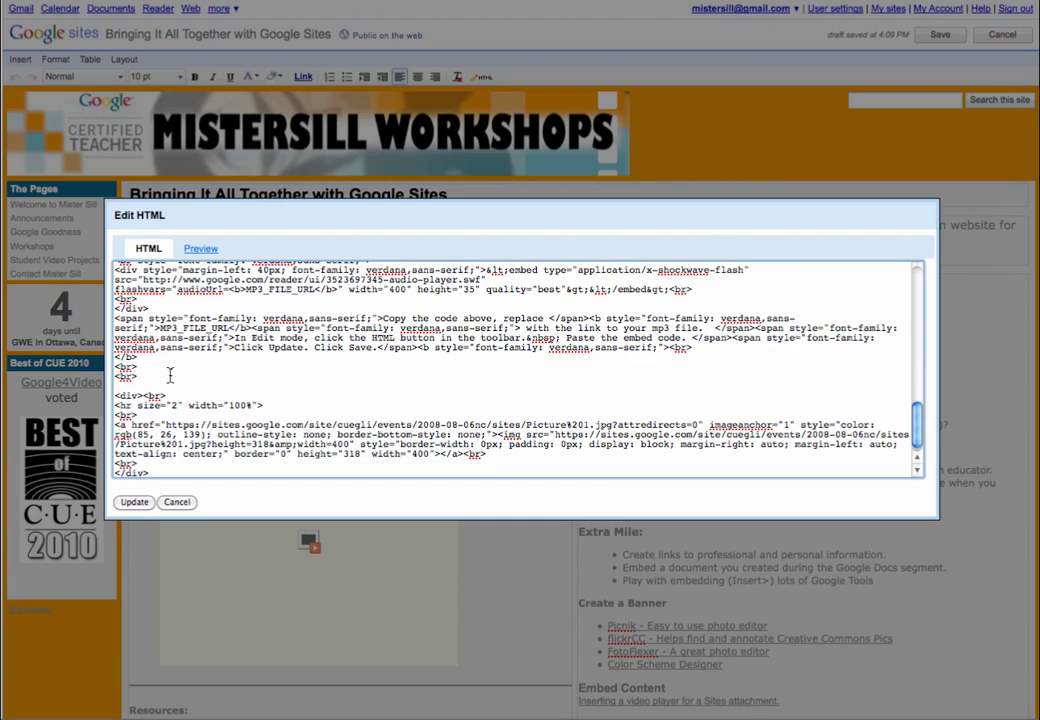
pyautogui.hotkey('ctrl', 'v')
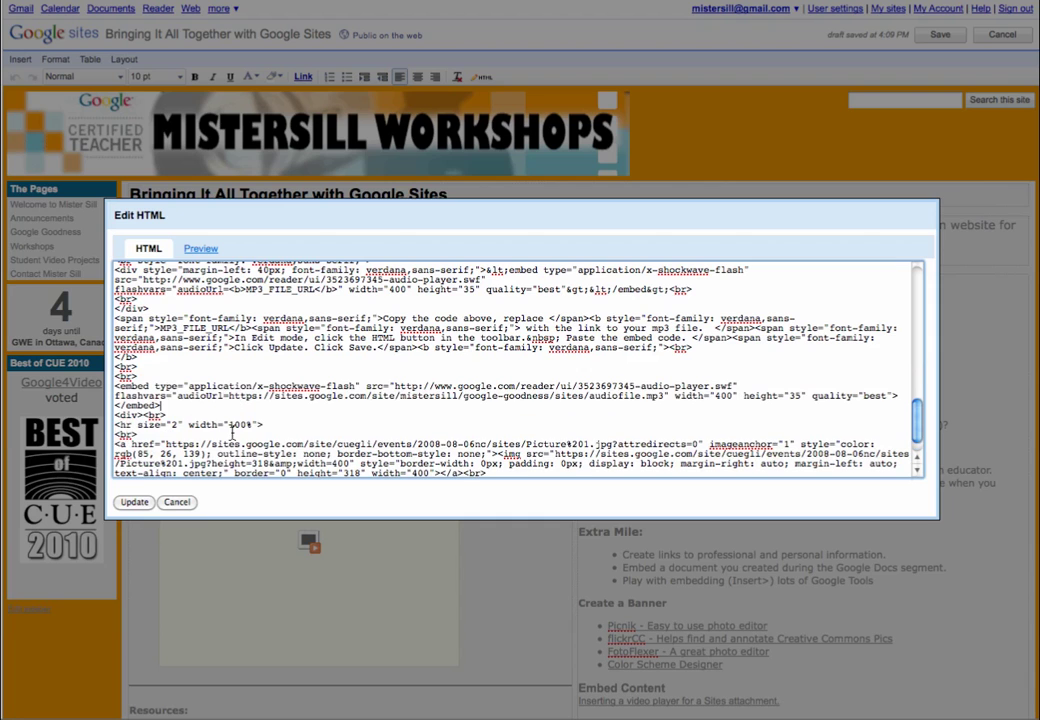
# Apply the HTML changes and save the edited page.
pyautogui.click(135, 503)
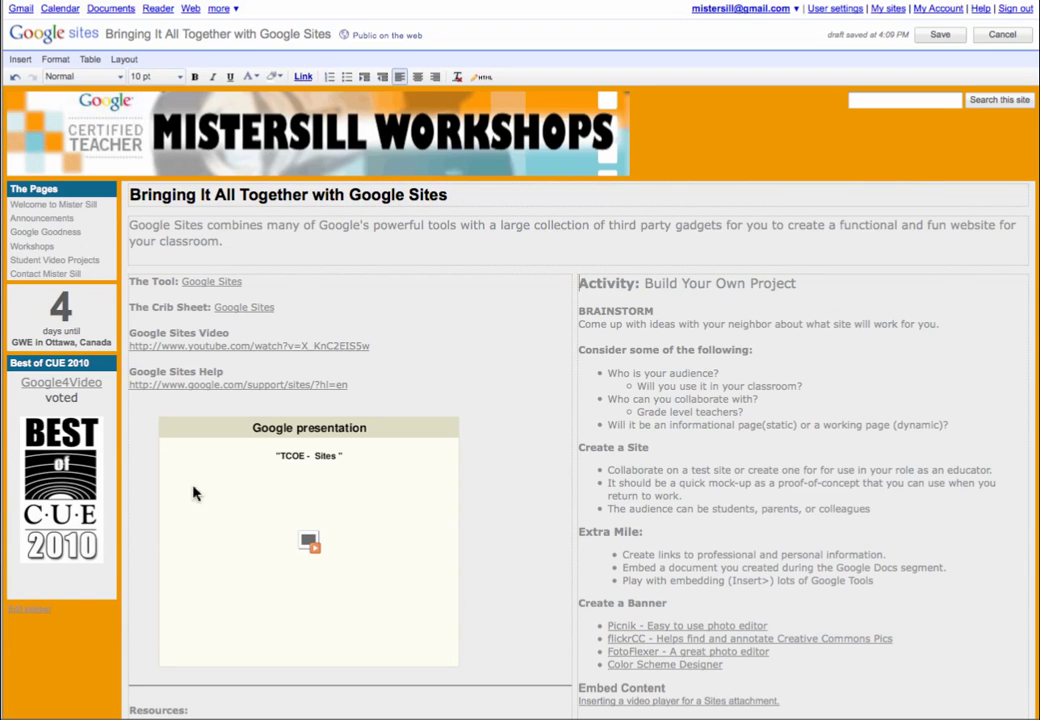
pyautogui.scroll(-5, 885, 490)
pyautogui.scroll(-1, 885, 490)
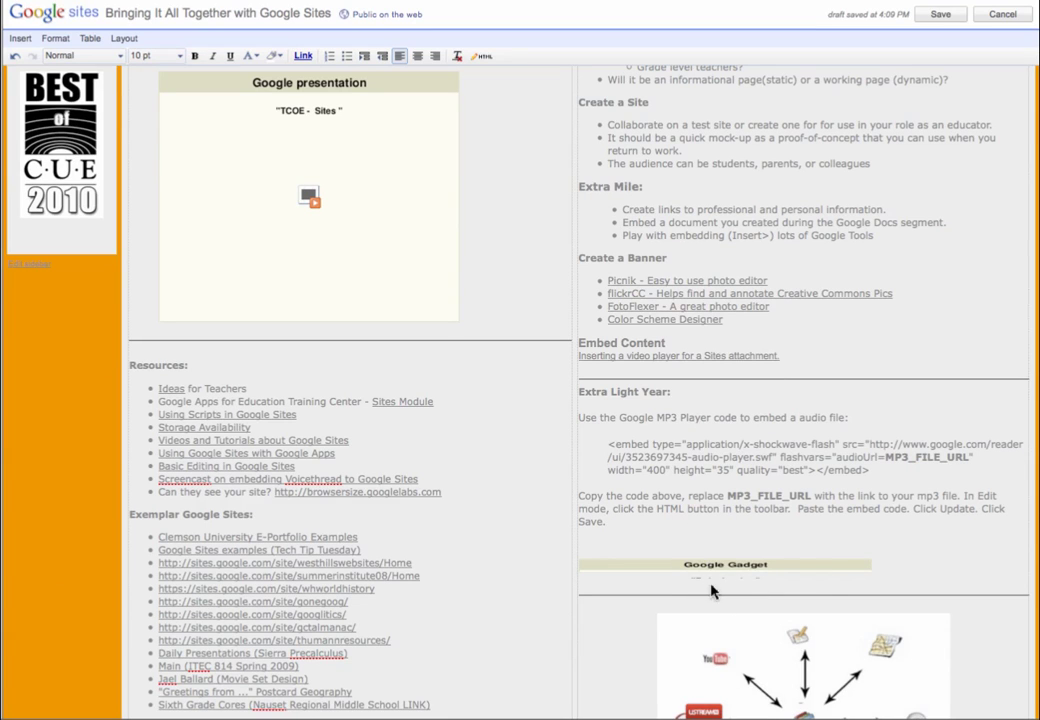
pyautogui.scroll(5, 731, 570)
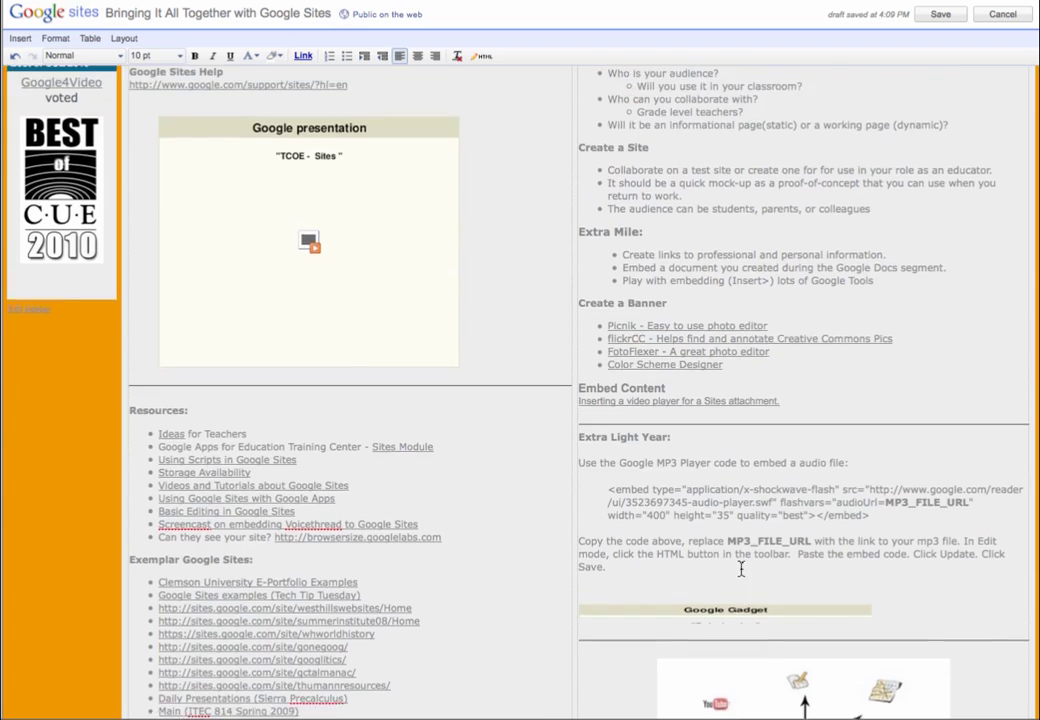
pyautogui.click(939, 20)
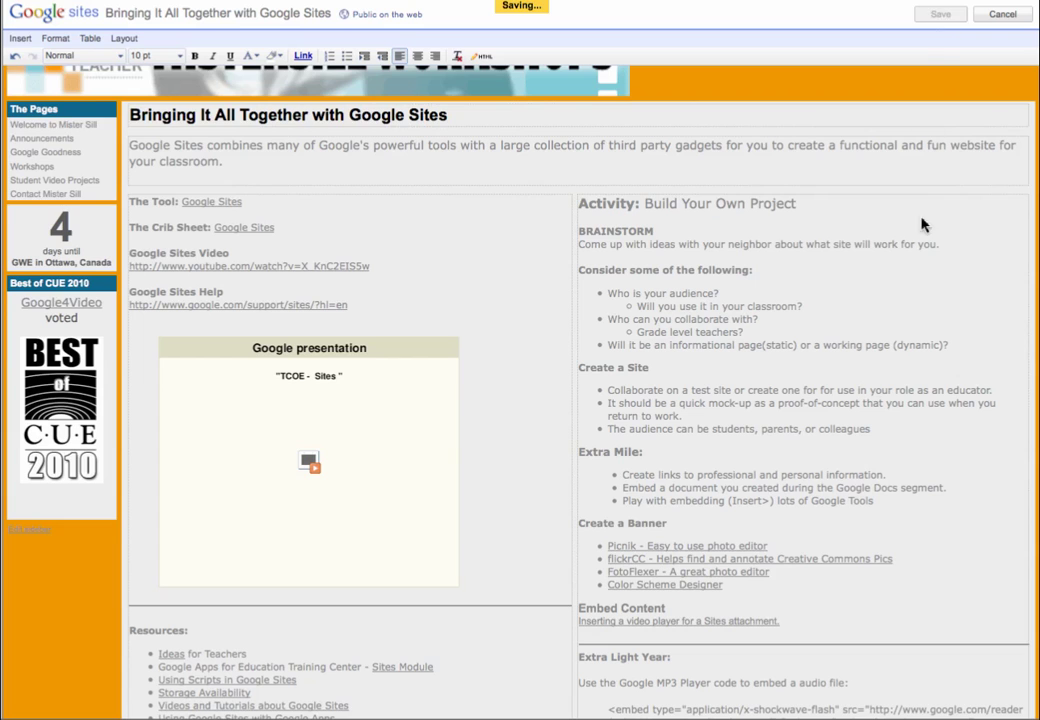
# Play the new audio player under Extra Light Year, then pause it at 00:08.
pyautogui.scroll(-5, 924, 245)
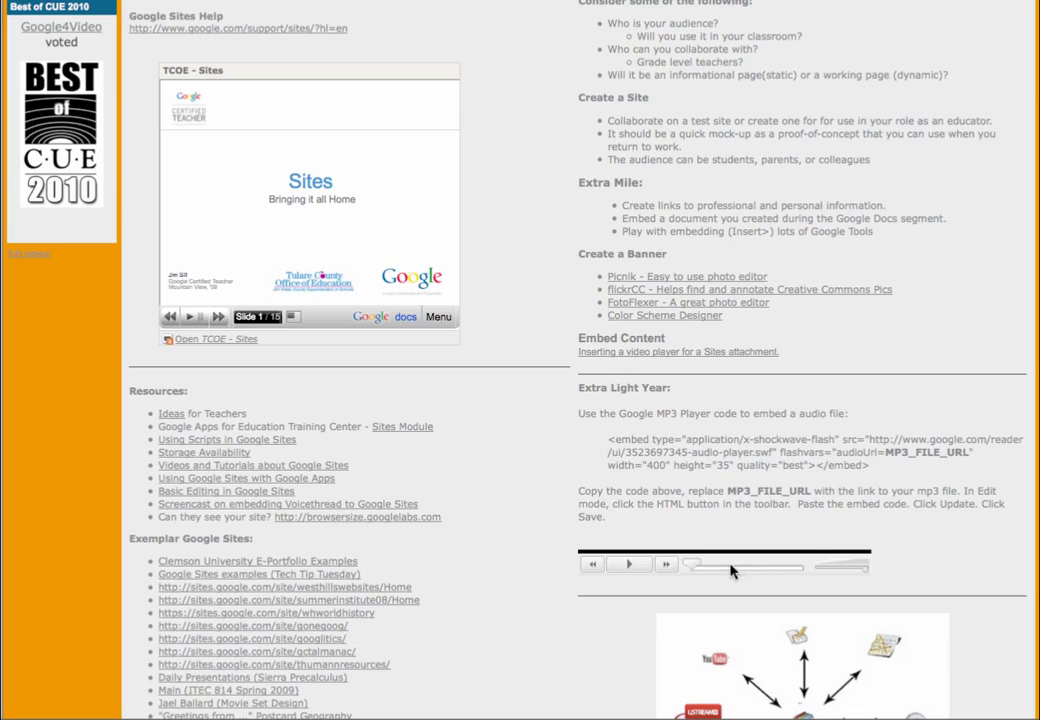
pyautogui.click(630, 567)
pyautogui.click(630, 567)
pyautogui.scroll(-1, 790, 484)
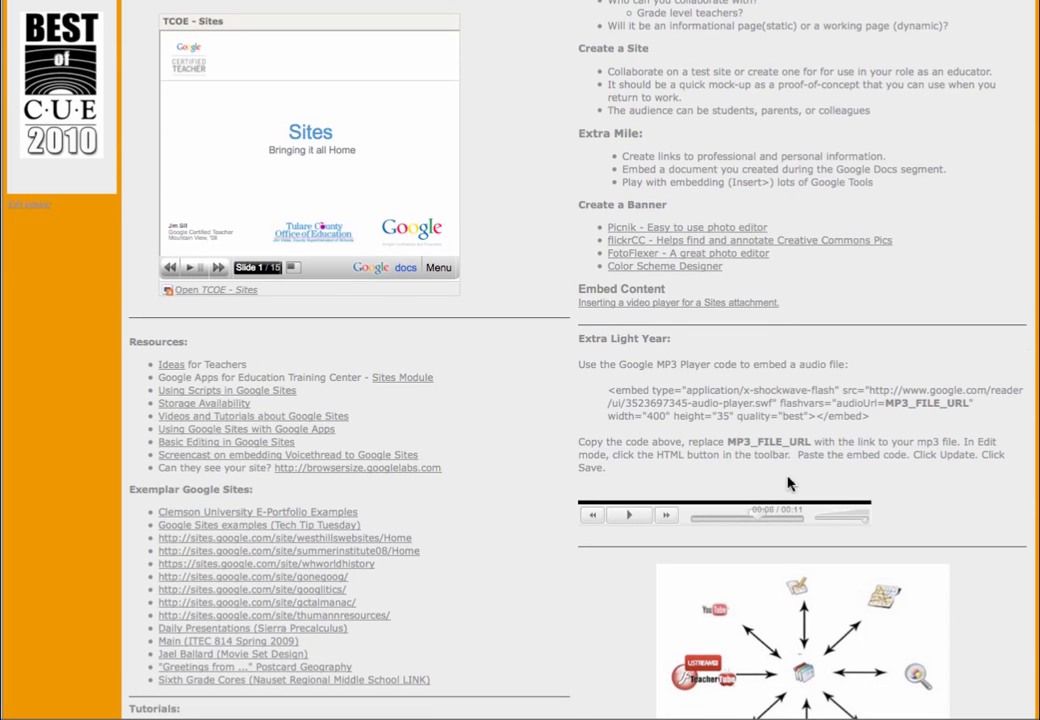
pyautogui.scroll(-14, 788, 484)
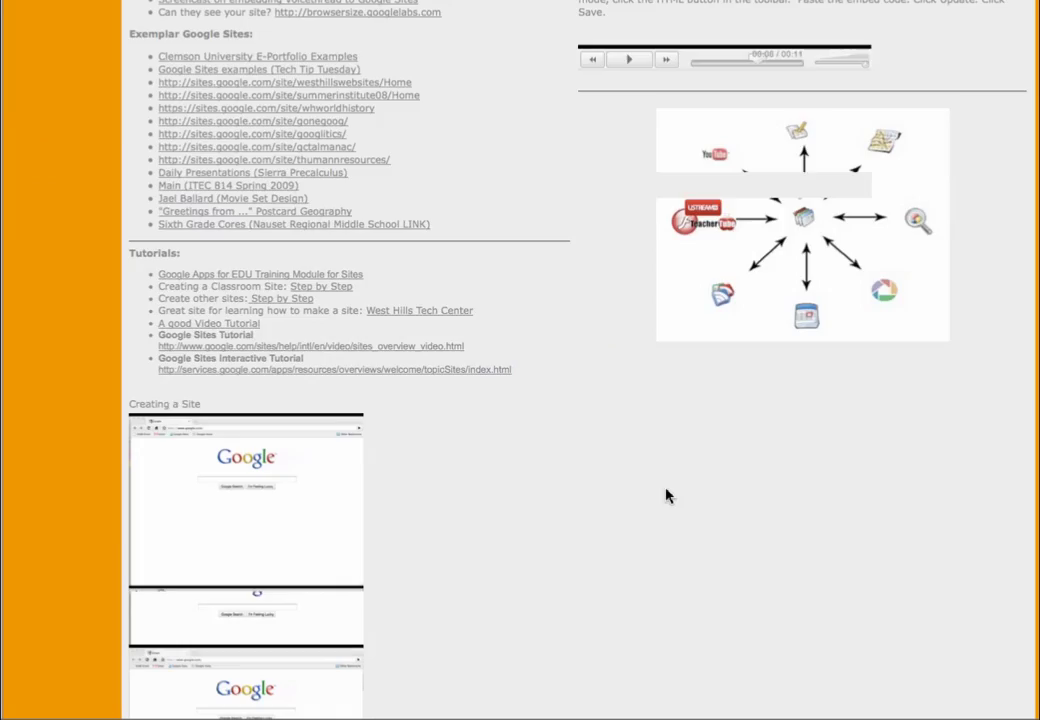